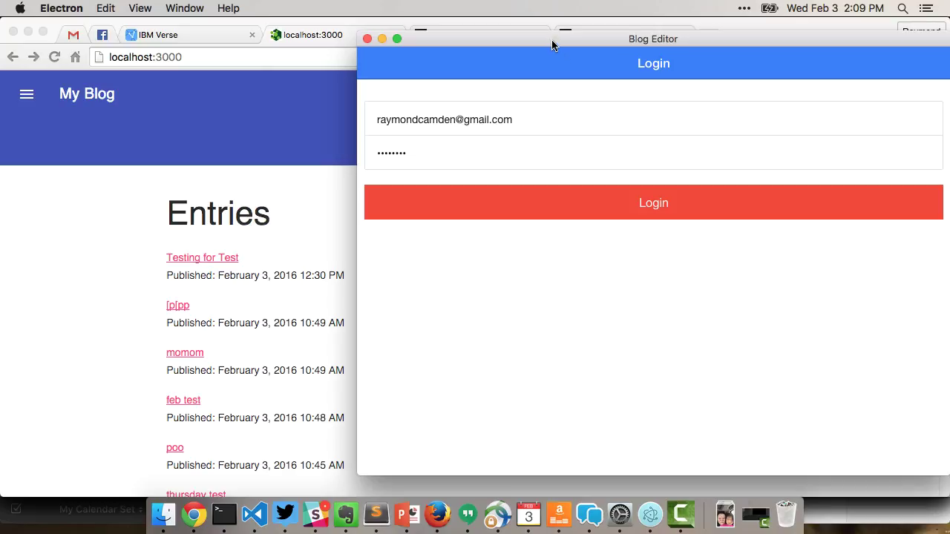
- Move the Blog Editor window over the blog page and log in
left_click_drag(553, 49, 543, 49)
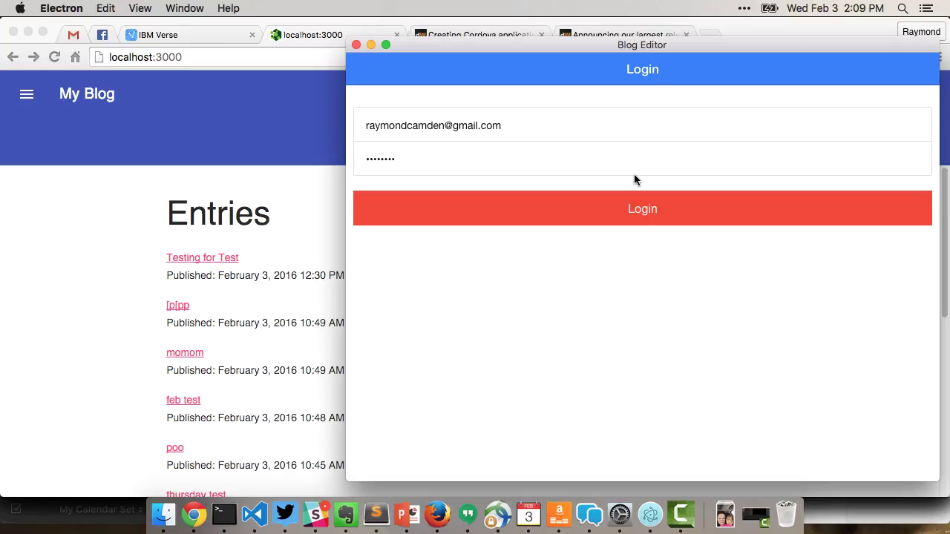
left_click_drag(502, 49, 474, 47)
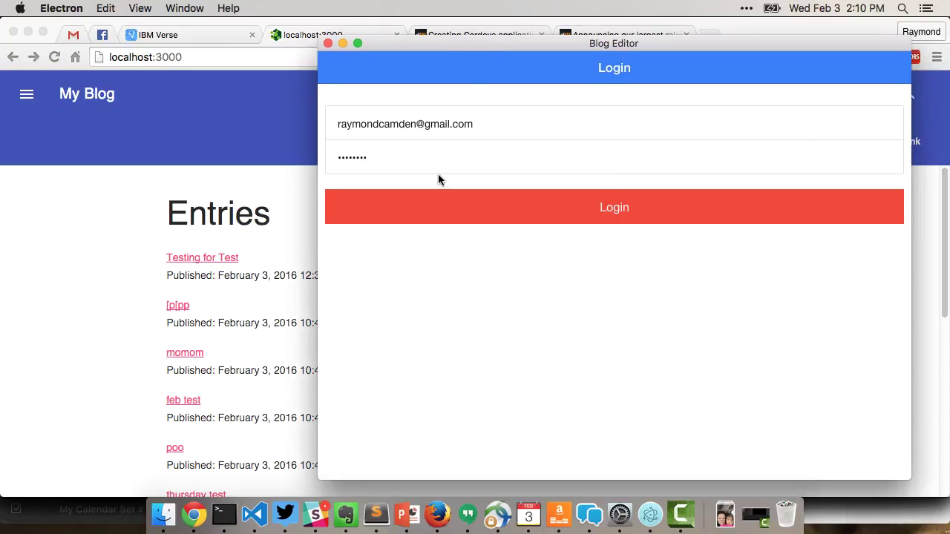
left_click(624, 207)
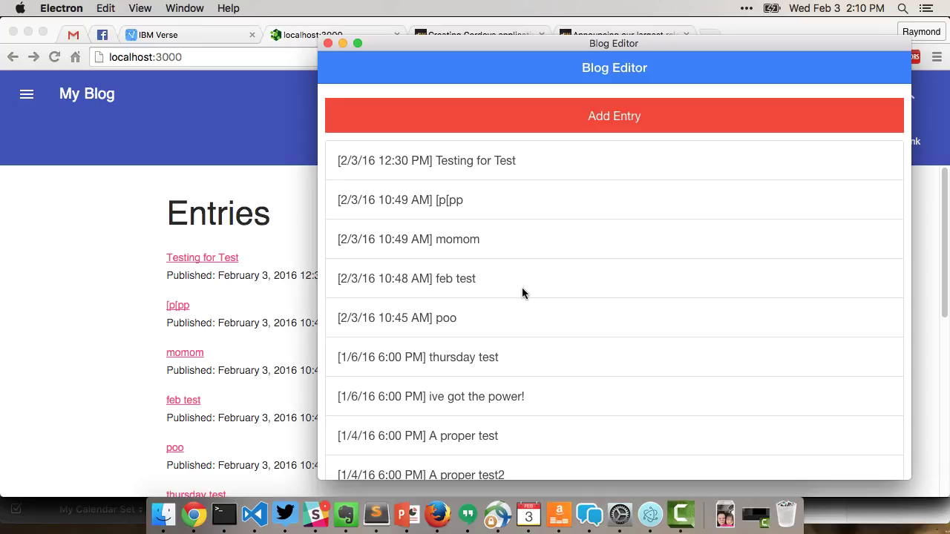
- Start a new entry titled 'This is a test for YouTube' with placeholder body text
left_click(588, 118)
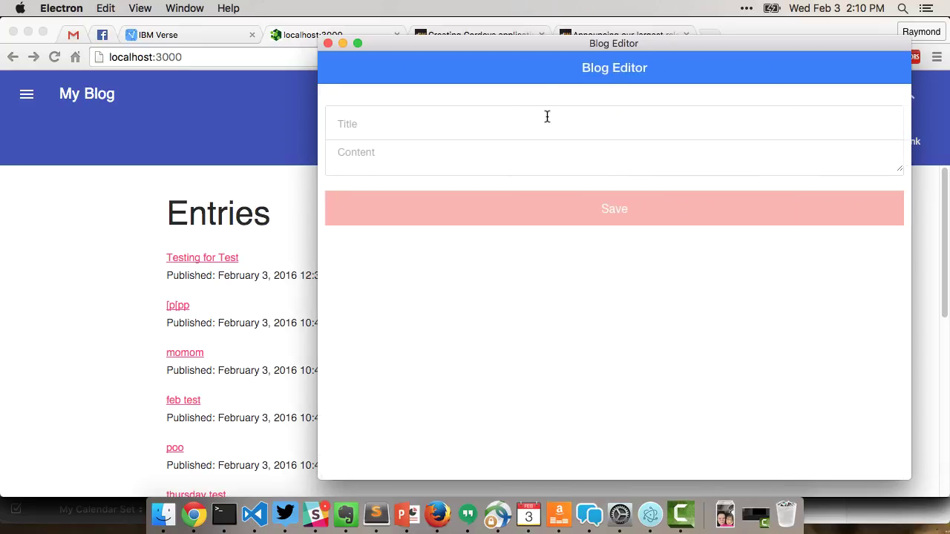
left_click(531, 118)
type("This is ")
type("a test for You")
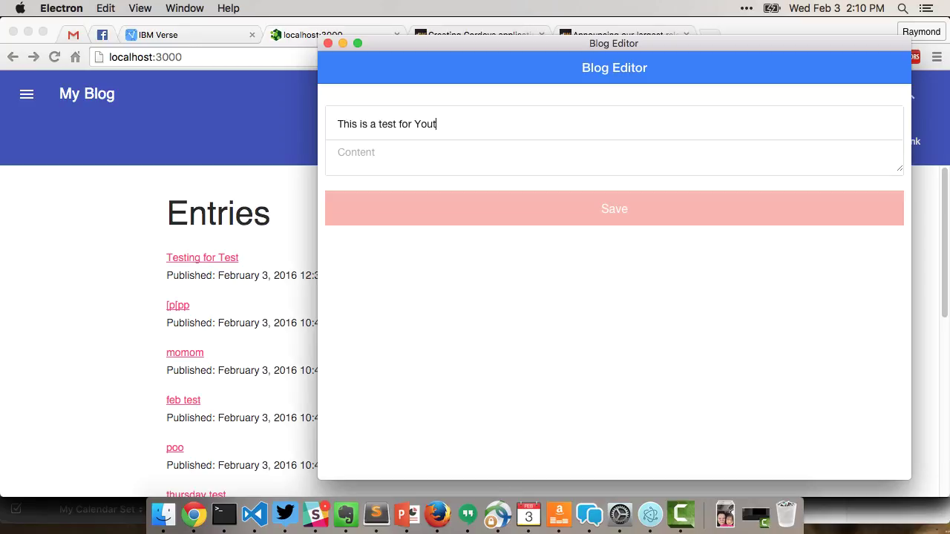
type("Tube")
key("Tab")
type("dffdkfkjs ")
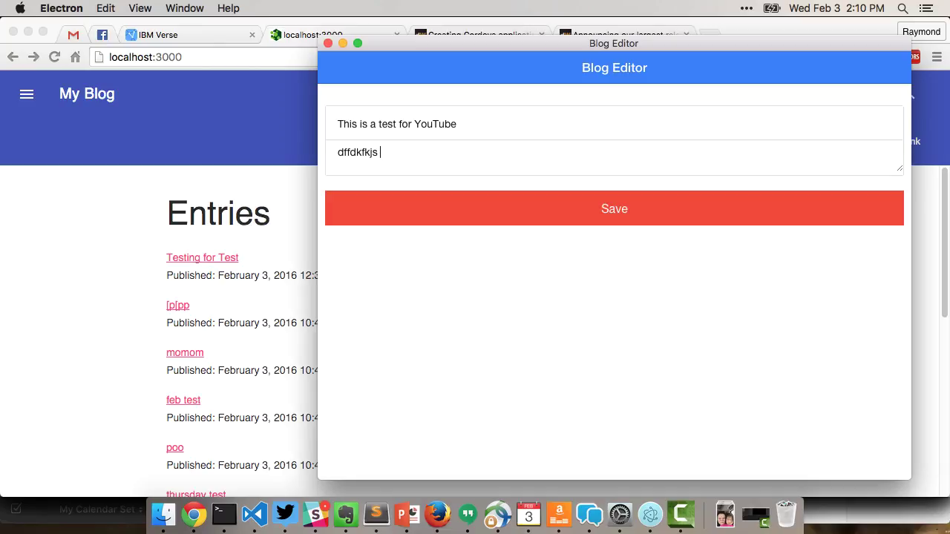
type("jkds jkdsjkkfj kjdsjkfsjf hdjks hjkfdsjkfh jkfsdjksfdksdfjkfj")
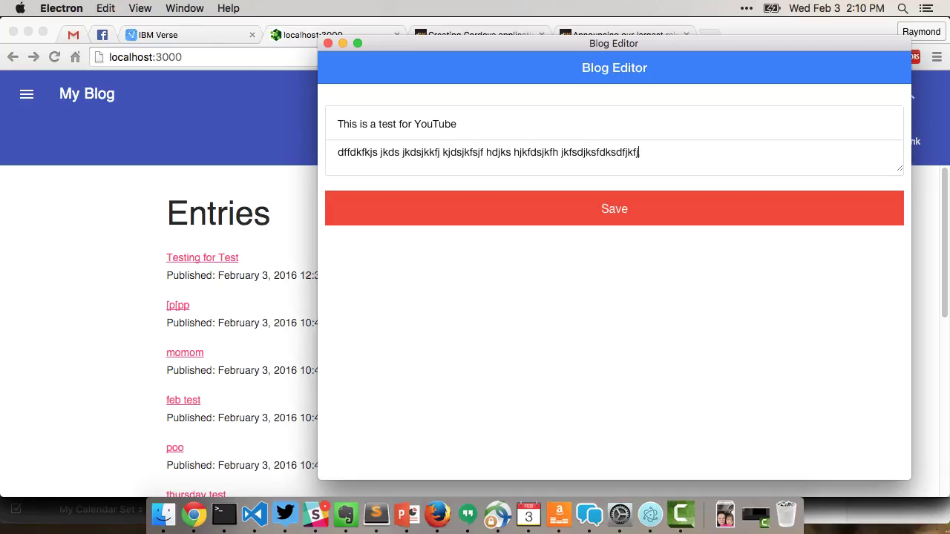
type("kfjkhsdf")
key("Return")
type("dsjdsfsdjkhjksdjkfhjksdfjkfsdjkfhjkhfd")
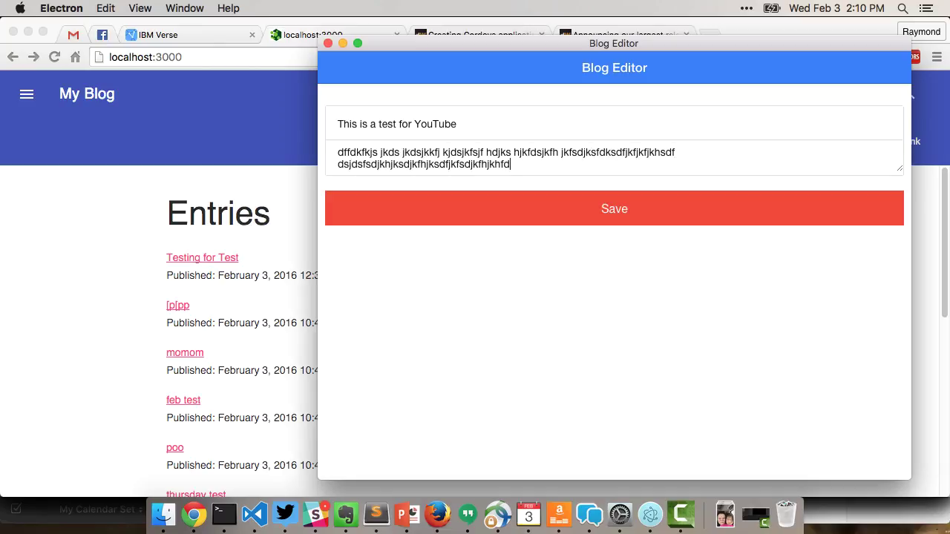
left_click(626, 206)
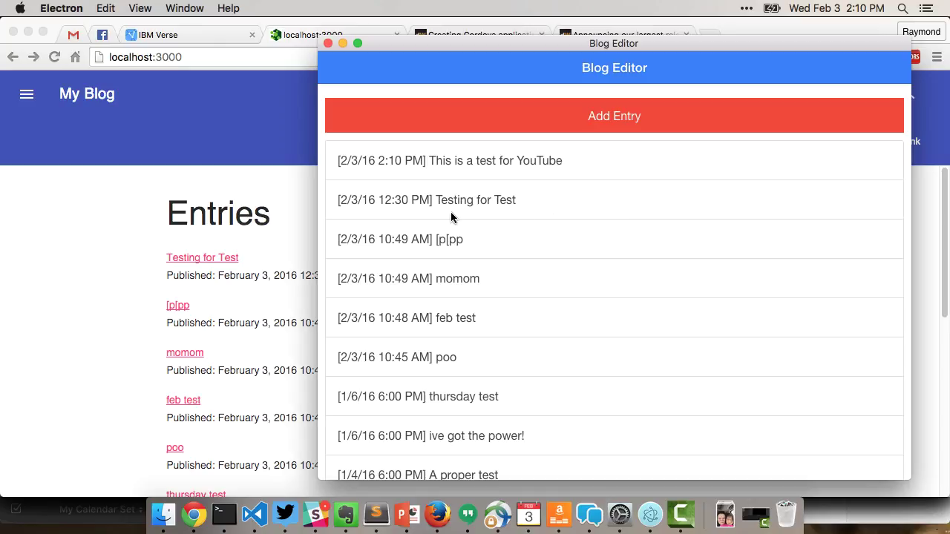
- Reload the blog in Chrome and open the 'This is a test for YouTube' post
left_click(89, 233)
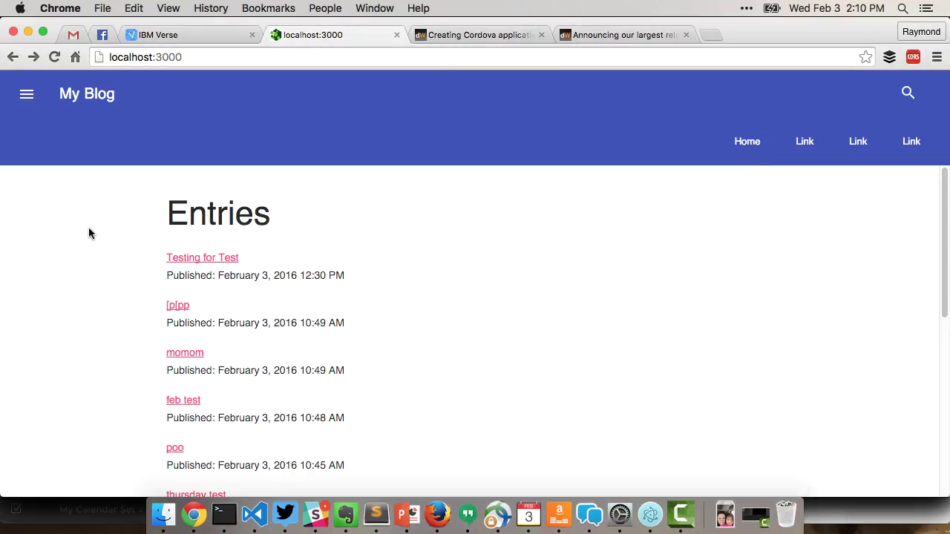
left_click(54, 57)
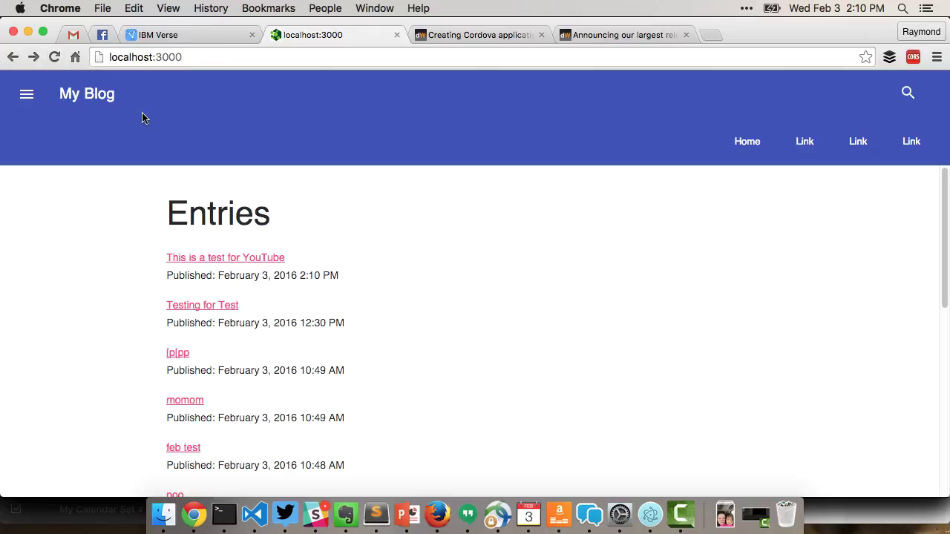
left_click(255, 258)
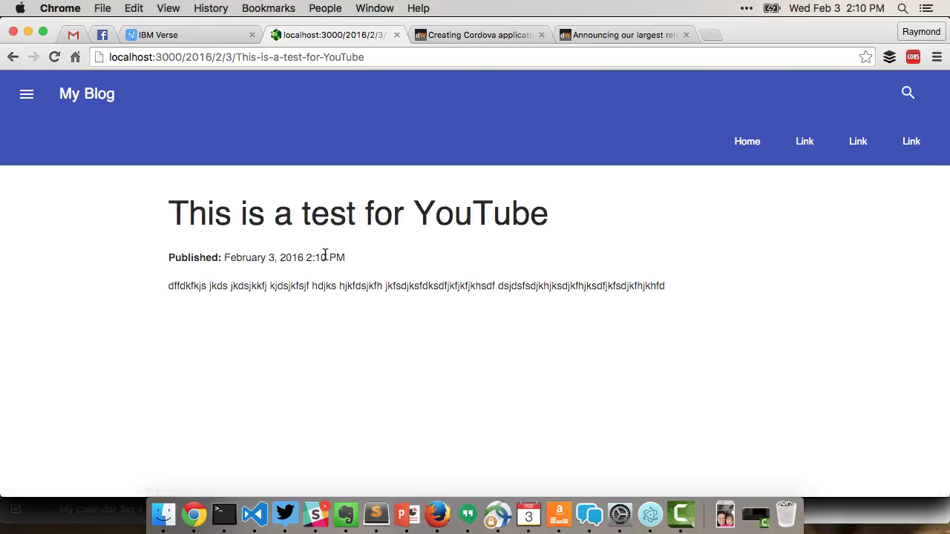